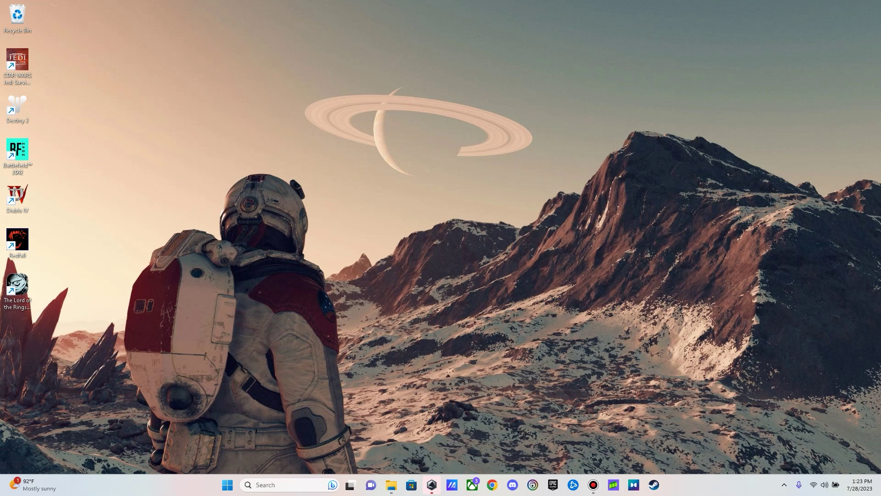
# Open the Control Mode settings in Armoury Crate.
pyautogui.click(432, 485)
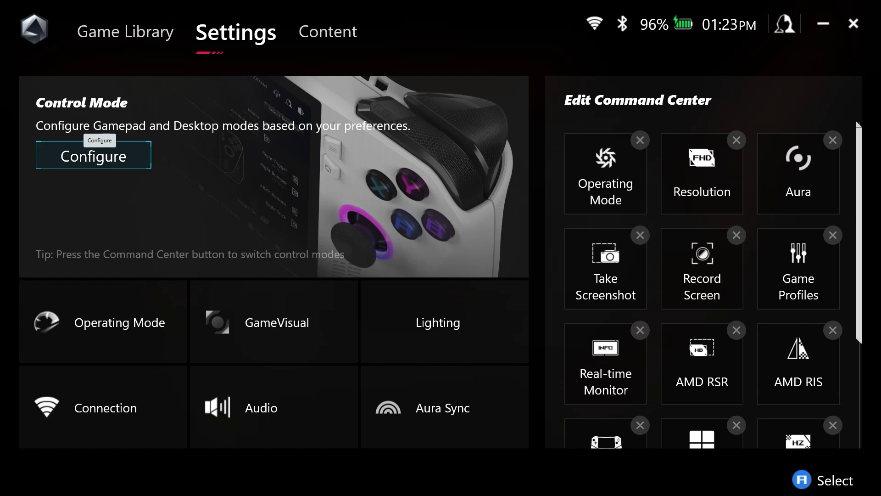
pyautogui.click(97, 155)
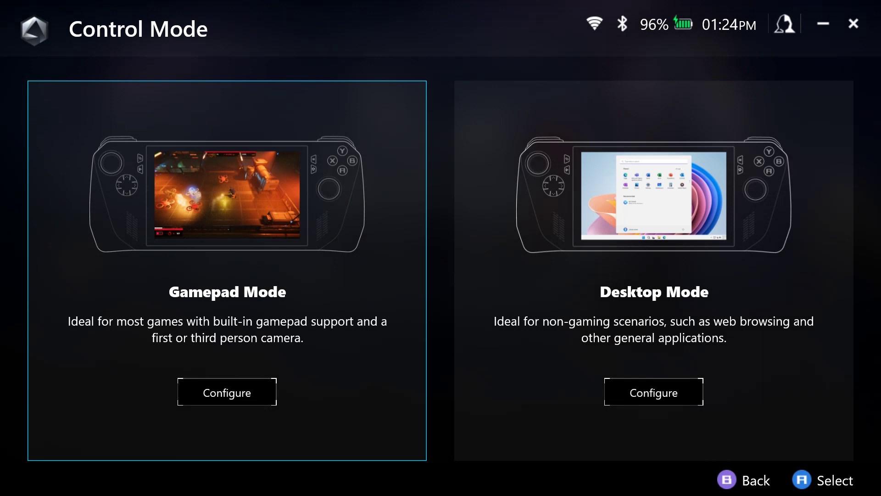
pyautogui.press('Right')
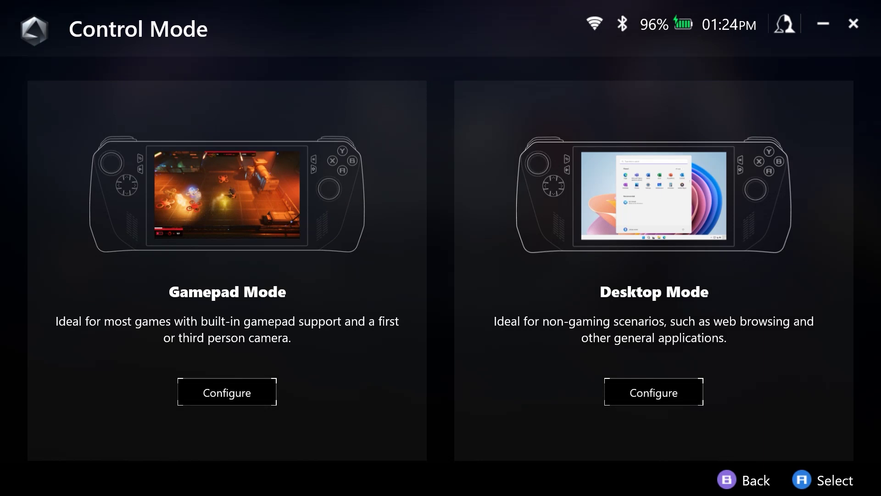
# Open Command Center, cycle through the Control Mode options, and close the overlay.
pyautogui.press('F16')
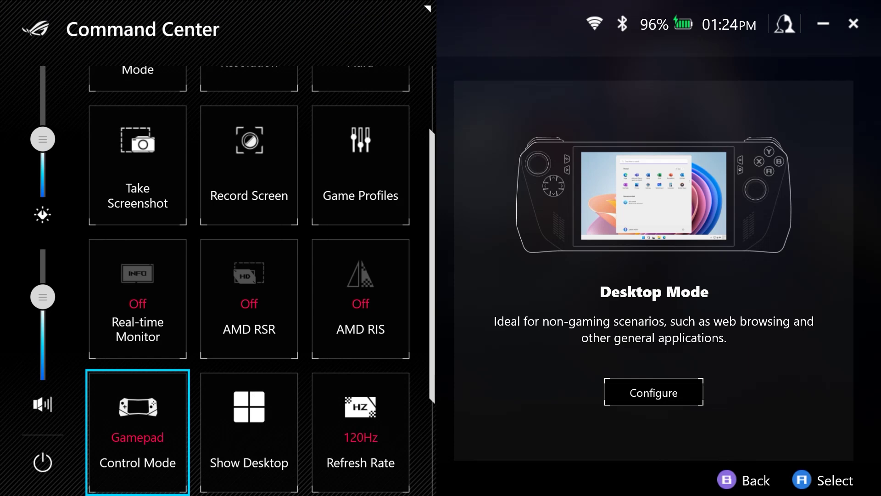
pyautogui.press('Up')
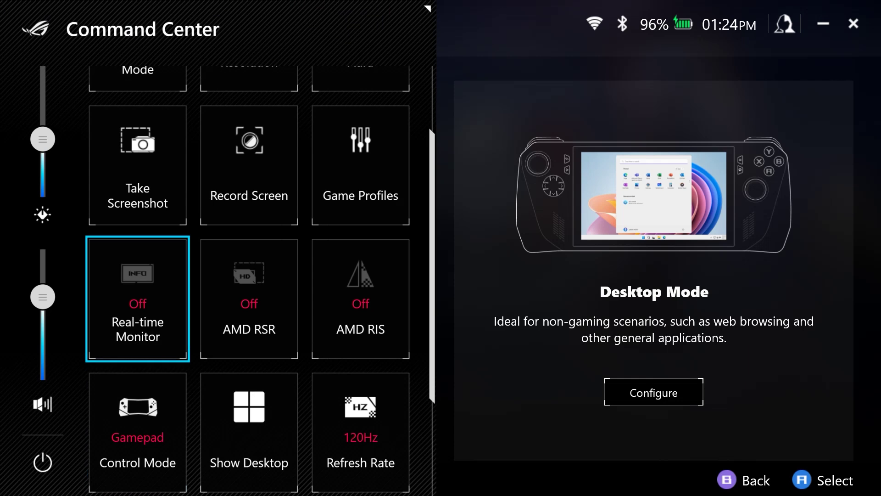
pyautogui.press('Down')
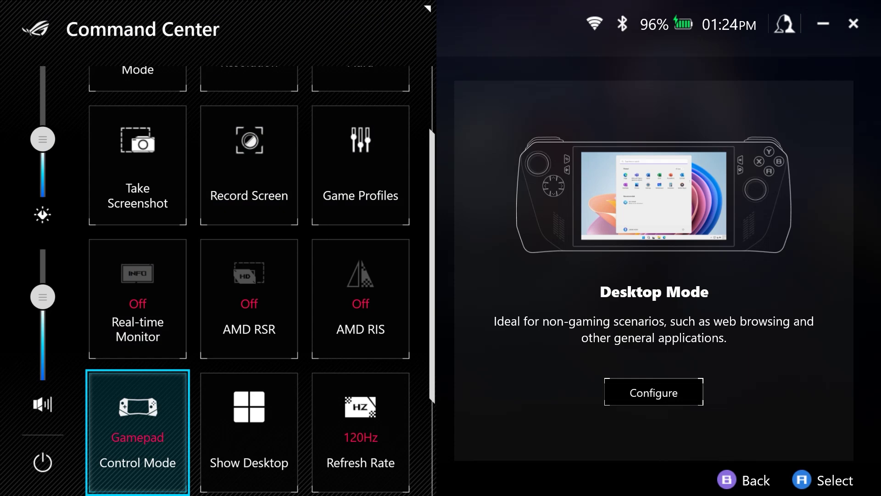
pyautogui.press('Return')
pyautogui.press('Return')
pyautogui.press('Return')
pyautogui.press('Escape')
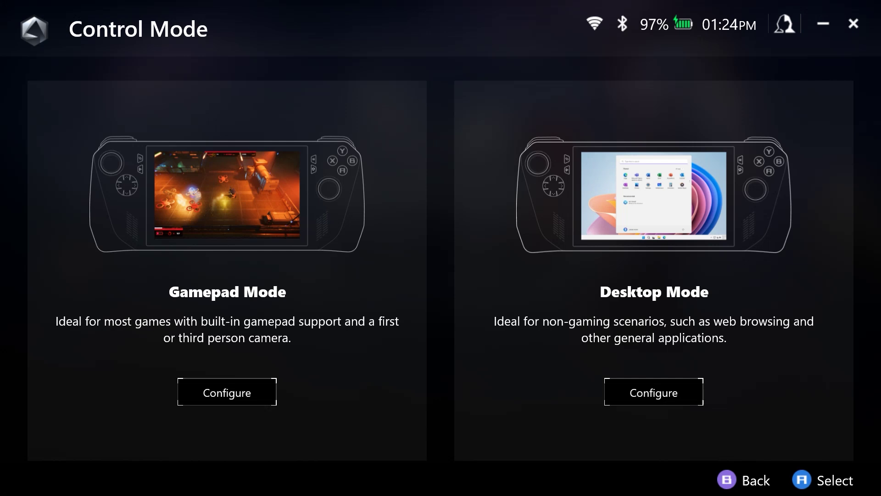
# Open the Gamepad Mode configuration and examine the Menu button's mapping and the device's back and front views.
pyautogui.press('Left')
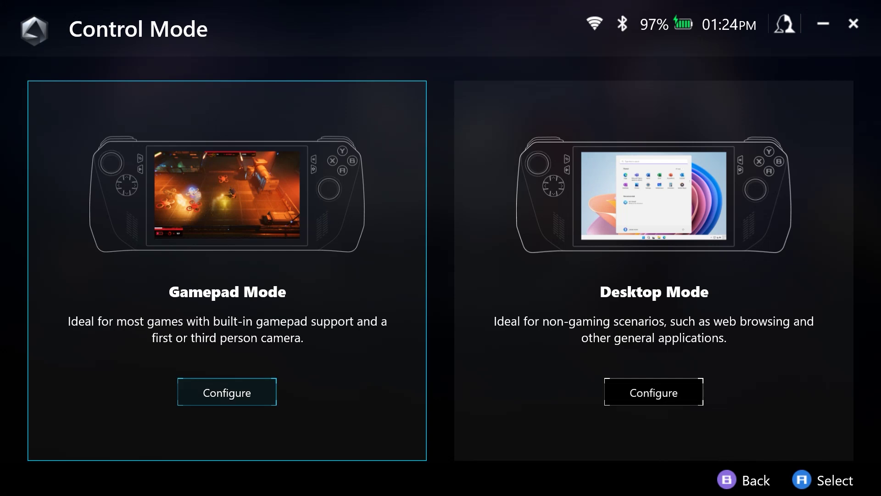
pyautogui.press('Return')
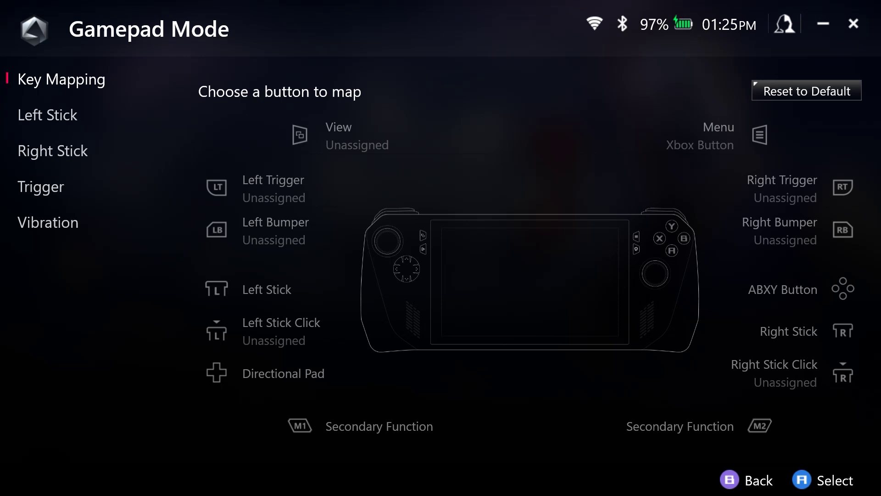
pyautogui.click(759, 135)
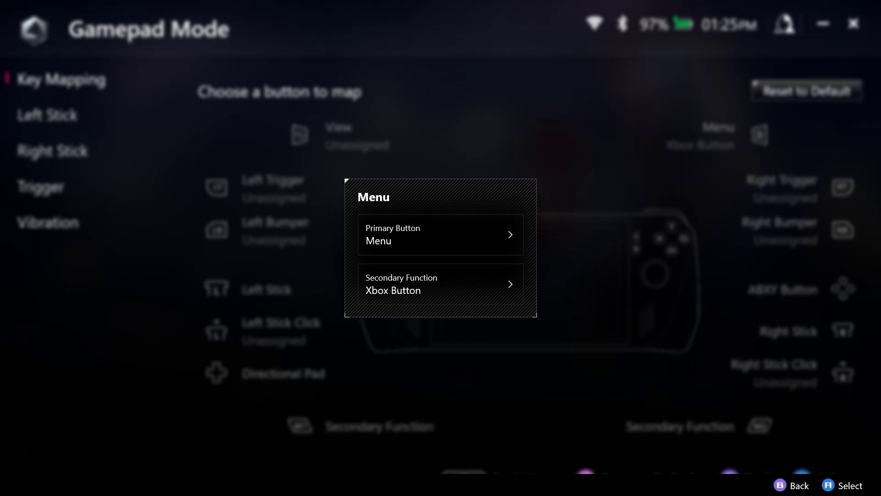
pyautogui.press('Escape')
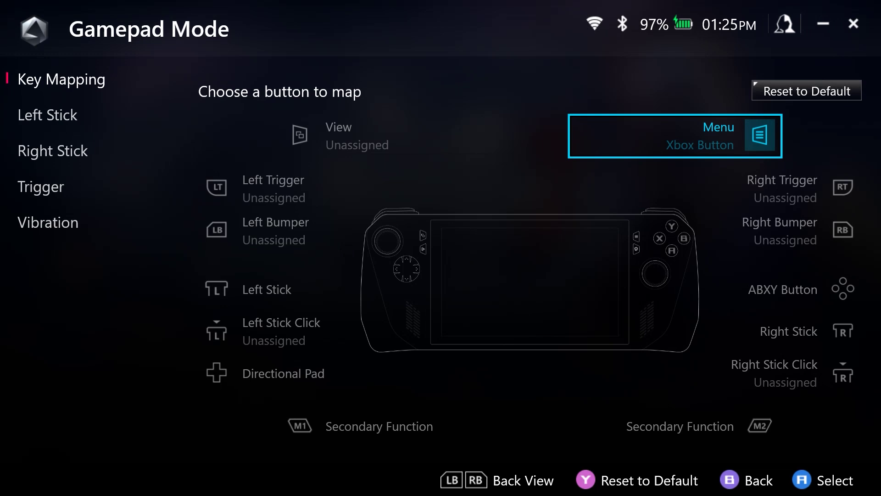
pyautogui.press('pagedown')
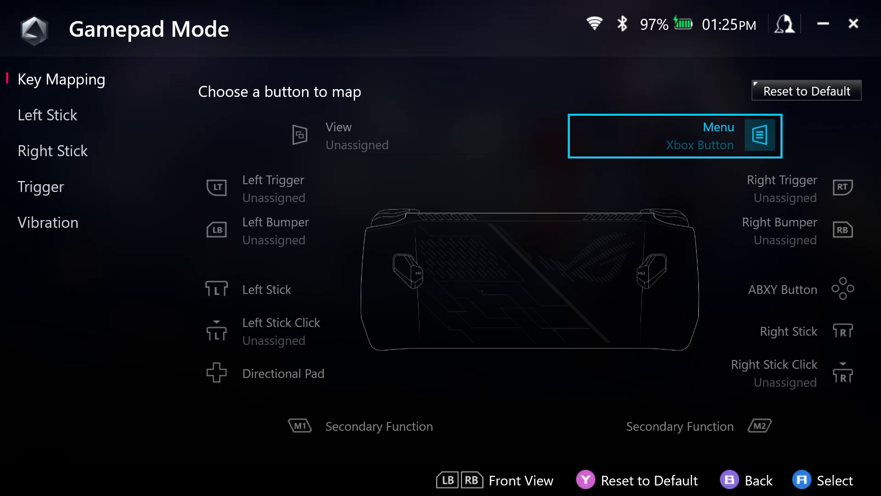
pyautogui.press('pageup')
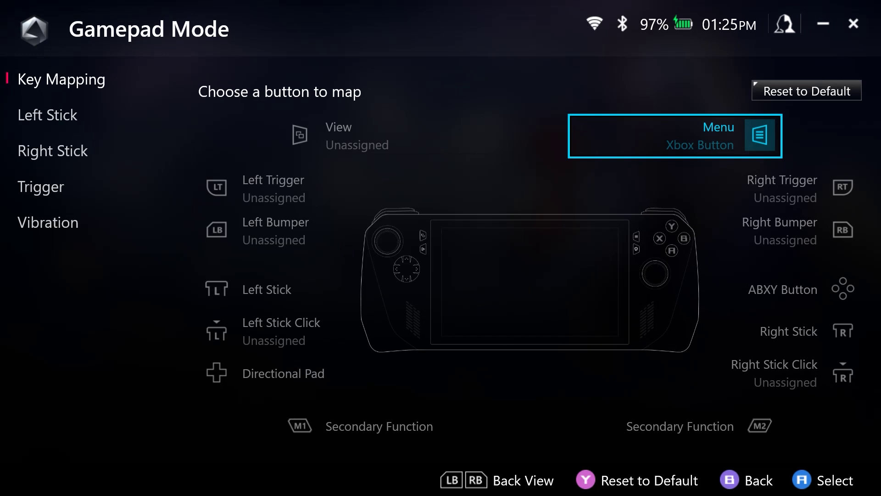
# Disable Set as Secondary Function for M1, look at its primary button options, and enable the setting again.
pyautogui.click(360, 426)
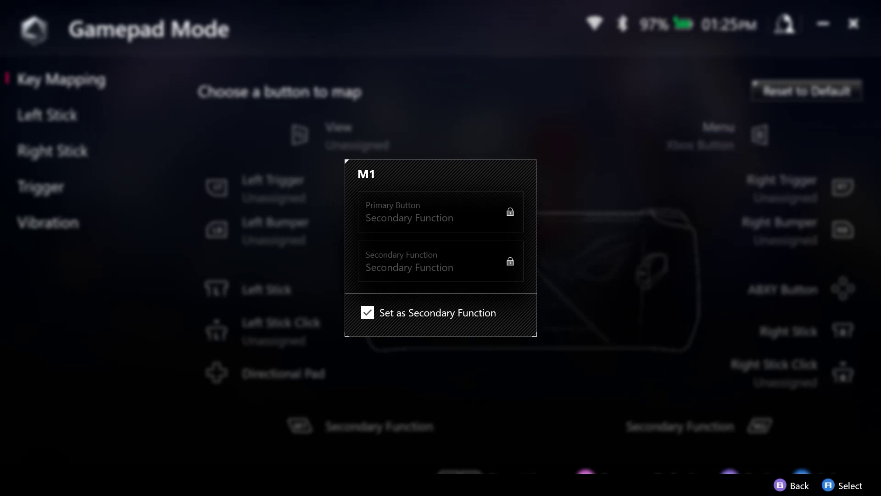
pyautogui.press('Return')
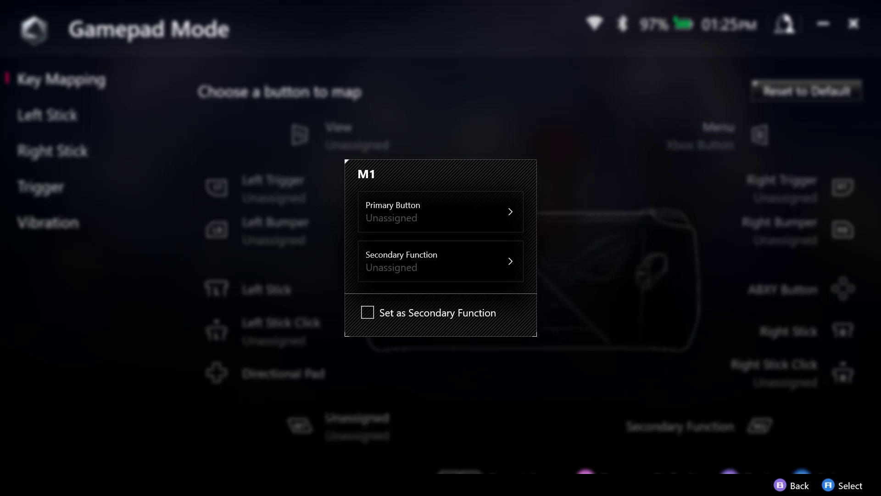
pyautogui.click(441, 212)
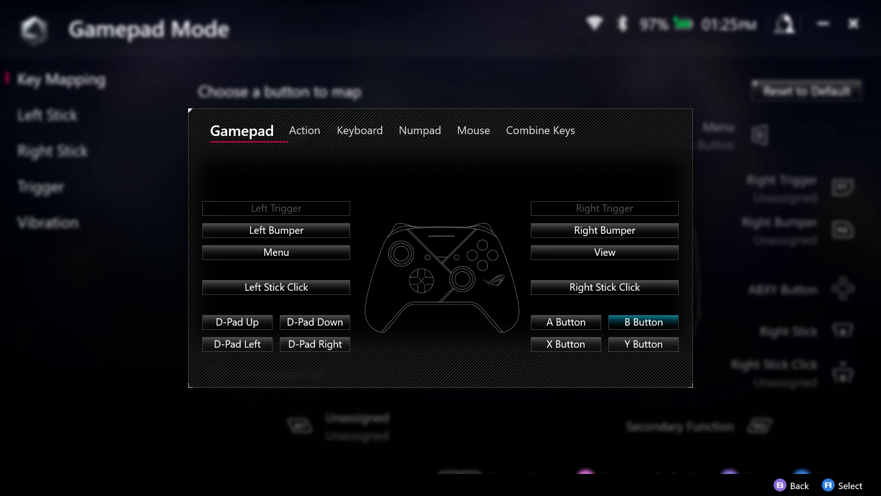
pyautogui.press('Escape')
pyautogui.press('Return')
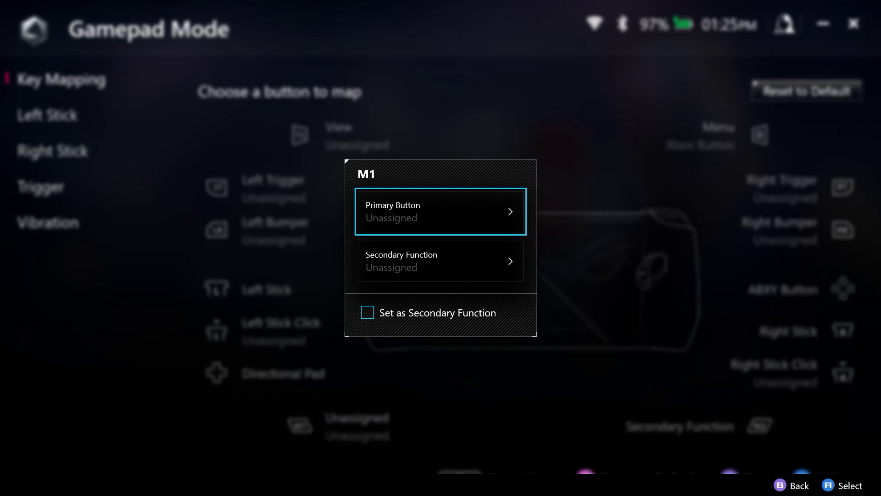
pyautogui.click(367, 312)
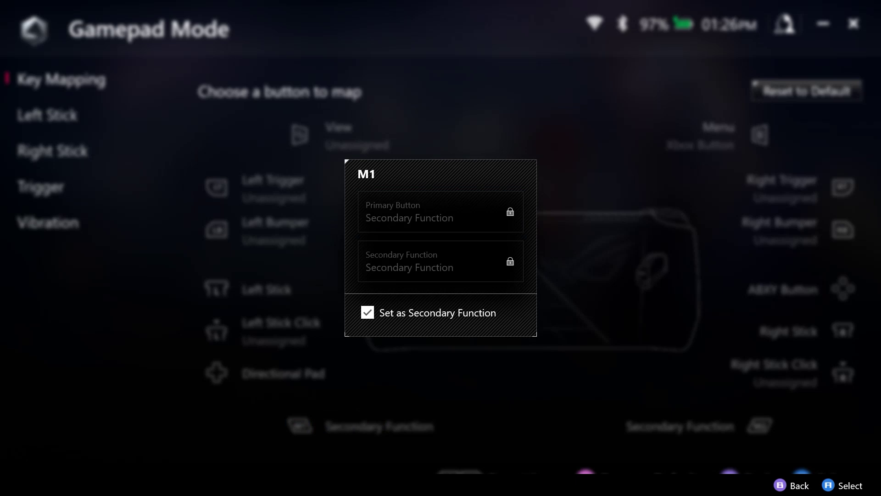
pyautogui.press('Escape')
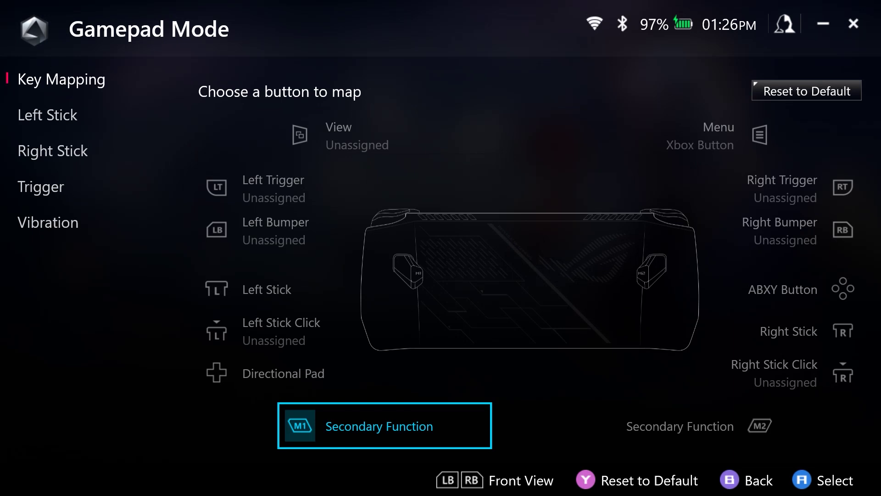
# Examine the current M2 and Menu button assignments in the key mapping.
pyautogui.press('Return')
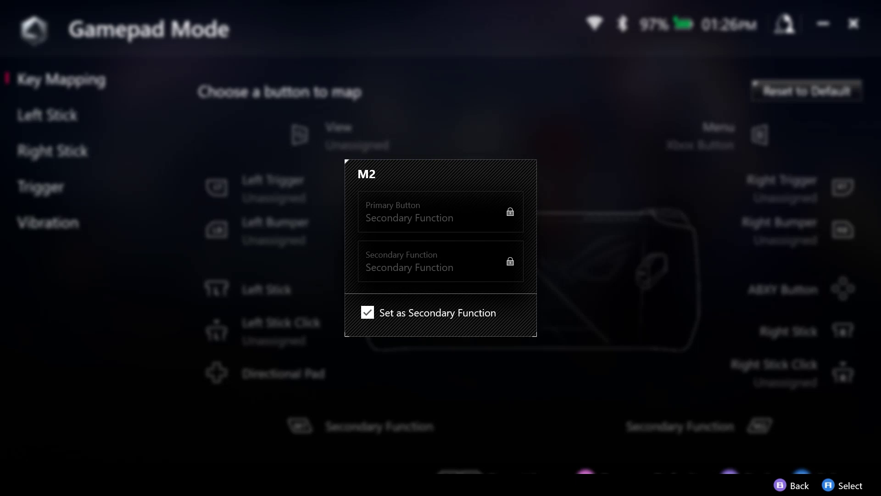
pyautogui.press('Escape')
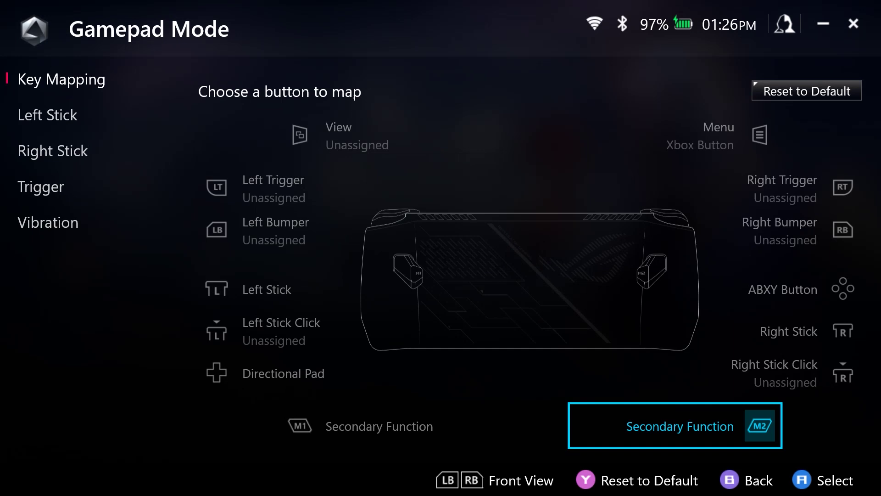
pyautogui.click(718, 136)
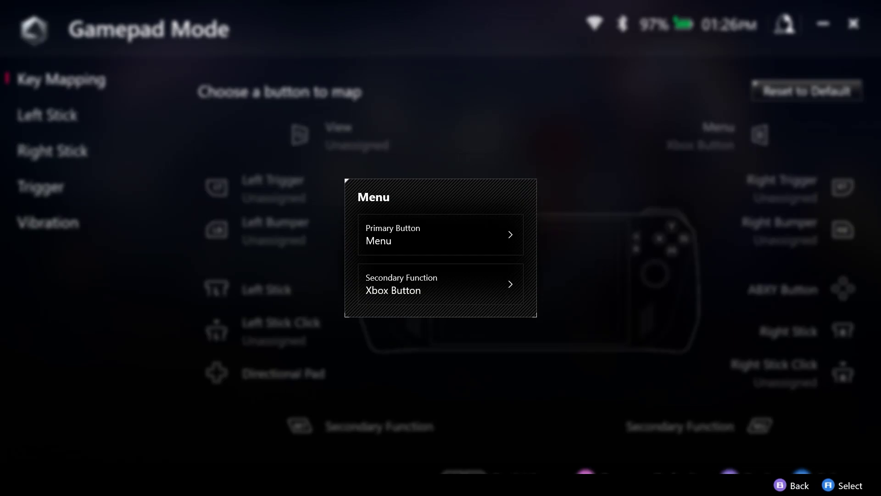
pyautogui.press('Escape')
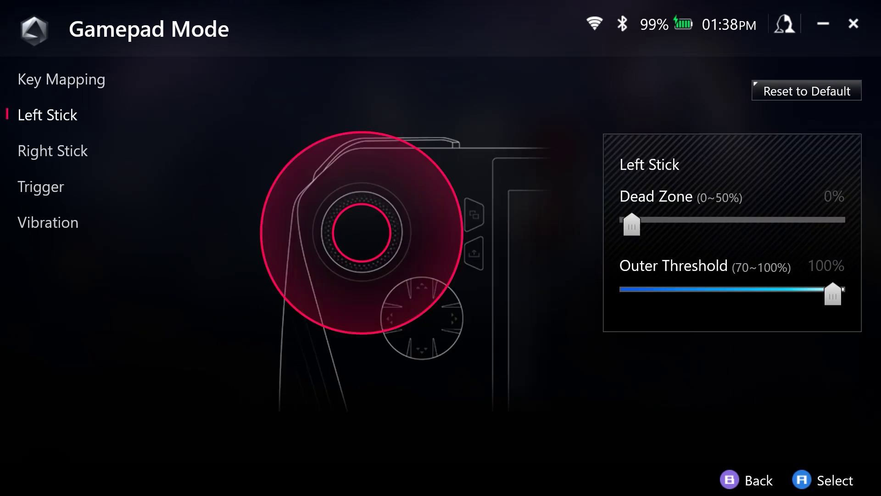
# View the Right Stick settings and try the Left Stick's Dead Zone at 50% before returning it to 0%.
pyautogui.click(53, 151)
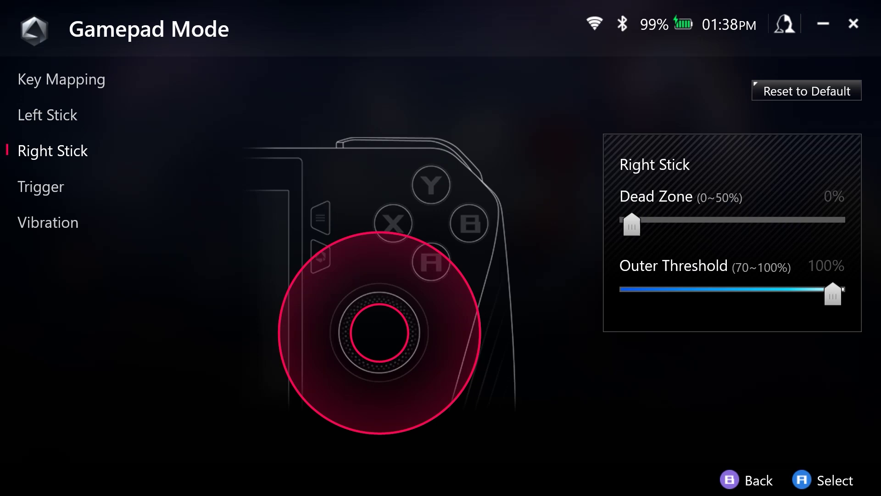
pyautogui.press('Up')
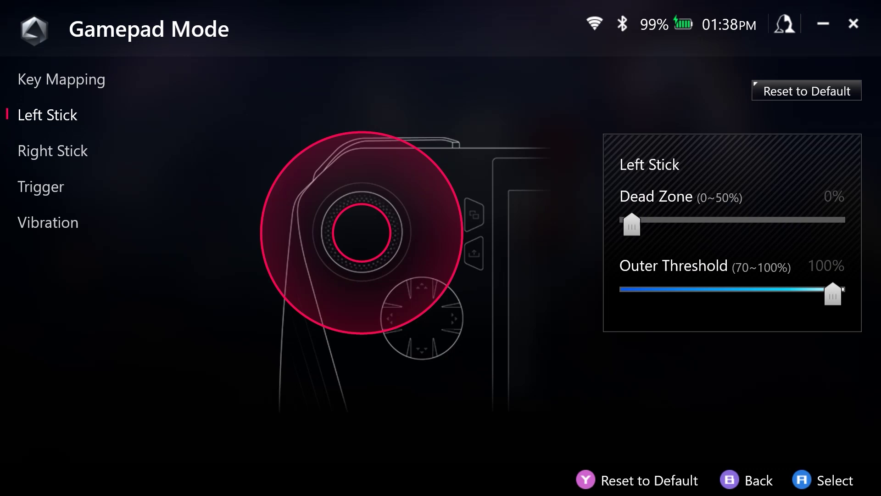
pyautogui.moveTo(632, 225); pyautogui.dragTo(833, 225)
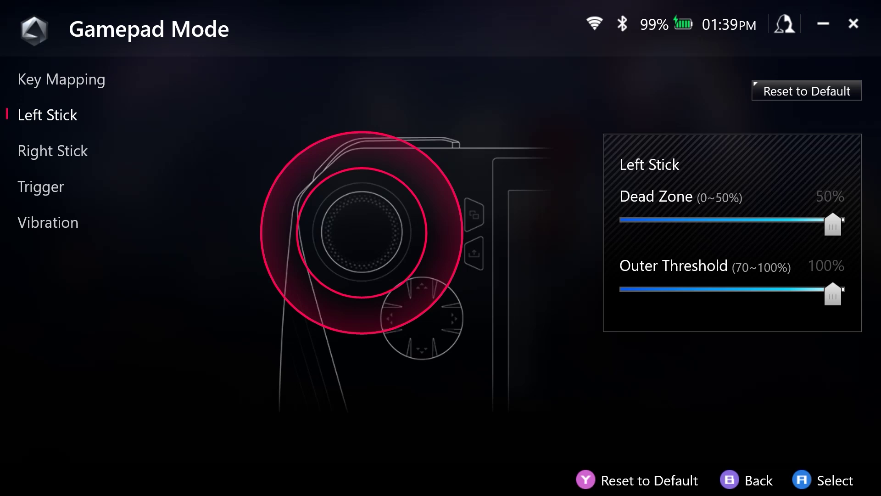
pyautogui.moveTo(833, 225); pyautogui.dragTo(632, 225)
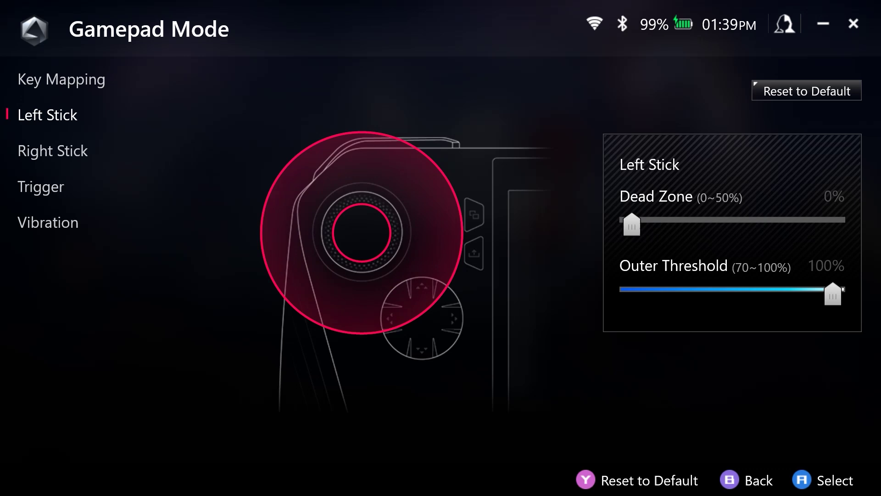
# Try lower and higher Outer Threshold values for the Left Stick and return it to 100%.
pyautogui.press('Left')
pyautogui.press('Left')
pyautogui.press('Left')
pyautogui.press('Left')
pyautogui.press('Left')
pyautogui.press('Left')
pyautogui.press('Left')
pyautogui.press('Left')
pyautogui.press('Left')
pyautogui.press('Left')
pyautogui.press('Left')
pyautogui.press('Left')
pyautogui.press('Left')
pyautogui.press('Left')
pyautogui.press('Left')
pyautogui.press('Left')
pyautogui.press('Left')
pyautogui.press('Left')
pyautogui.press('Left')
pyautogui.press('Left')
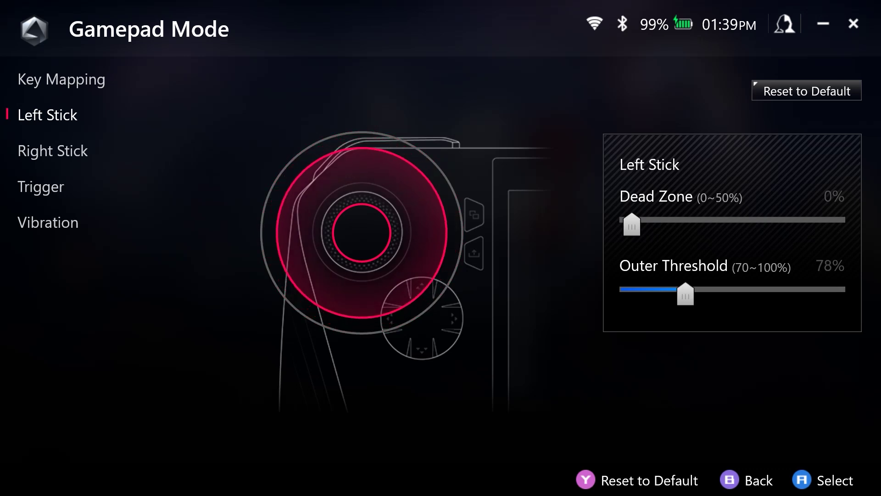
pyautogui.press('Right')
pyautogui.press('Right')
pyautogui.press('Right')
pyautogui.press('Right')
pyautogui.press('Right')
pyautogui.press('Right')
pyautogui.press('Right')
pyautogui.press('Right')
pyautogui.press('Left')
pyautogui.press('Left')
pyautogui.press('Left')
pyautogui.press('Left')
pyautogui.press('Left')
pyautogui.press('Left')
pyautogui.press('Left')
pyautogui.press('Left')
pyautogui.press('Left')
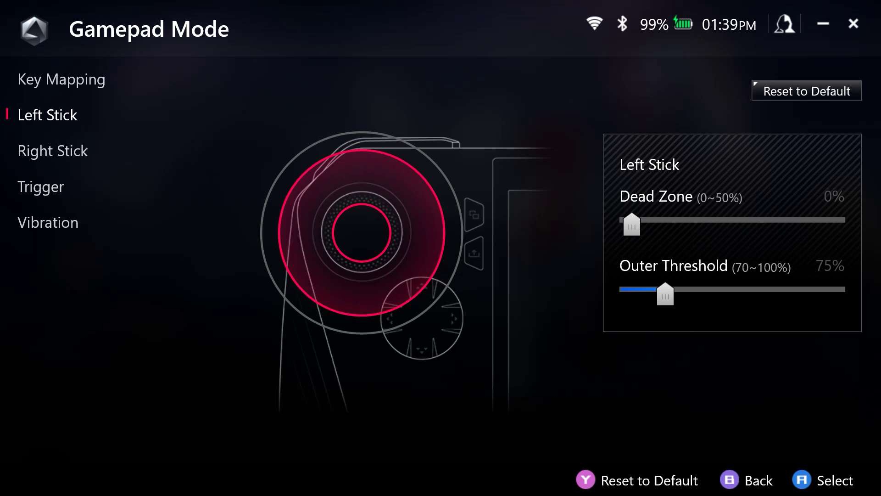
pyautogui.press('Right')
pyautogui.press('Right')
pyautogui.press('Right')
pyautogui.press('Right')
pyautogui.press('Right')
pyautogui.press('Right')
pyautogui.press('Right')
pyautogui.press('Right')
pyautogui.press('Right')
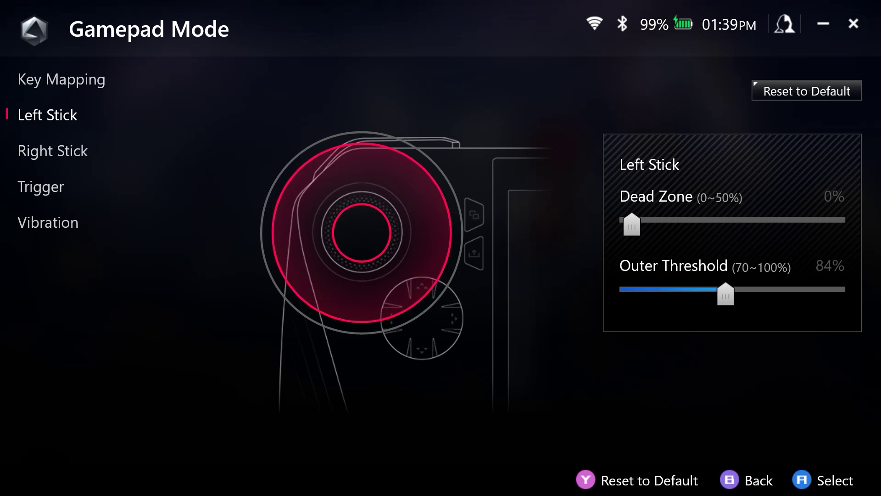
pyautogui.press('Left')
pyautogui.press('Left')
pyautogui.press('Left')
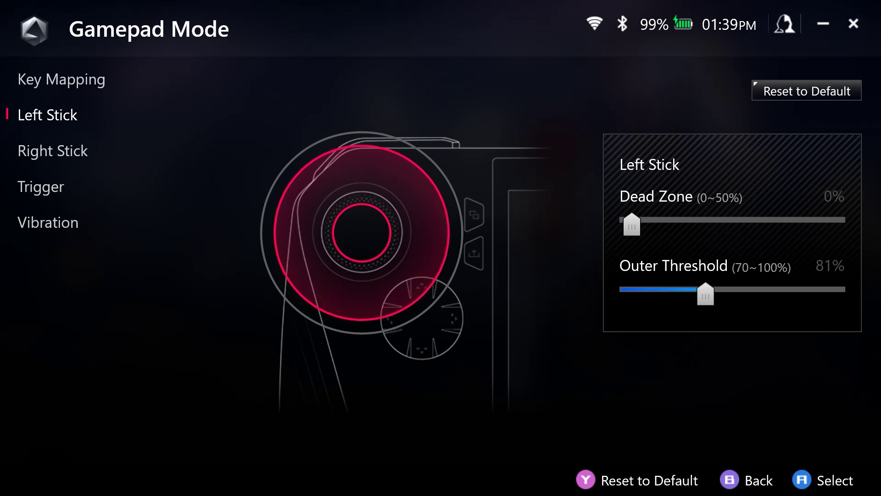
pyautogui.press('Right')
pyautogui.press('Right')
pyautogui.press('Right')
pyautogui.press('Right')
pyautogui.press('Right')
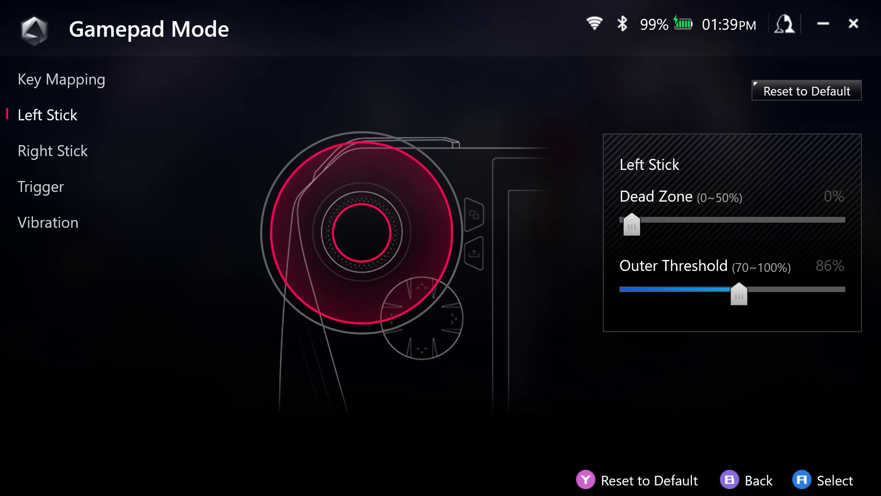
pyautogui.press('Right')
pyautogui.press('Right')
pyautogui.press('Right')
pyautogui.press('Right')
pyautogui.press('Right')
pyautogui.press('Right')
pyautogui.press('Right')
pyautogui.press('Right')
pyautogui.press('Right')
pyautogui.press('Right')
pyautogui.press('Right')
pyautogui.press('Right')
pyautogui.press('Right')
pyautogui.press('Right')
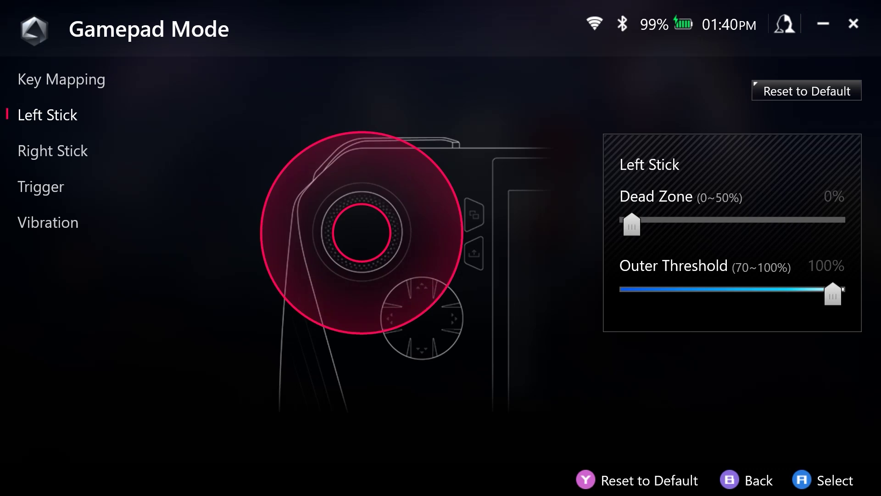
# Lower the Left Stick's Outer Threshold to its 70% minimum and adjust it to 73%.
pyautogui.press('Left')
pyautogui.press('Left')
pyautogui.press('Left')
pyautogui.press('Left')
pyautogui.press('Left')
pyautogui.press('Left')
pyautogui.press('Left')
pyautogui.press('Left')
pyautogui.press('Left')
pyautogui.press('Left')
pyautogui.press('Left')
pyautogui.press('Left')
pyautogui.press('Left')
pyautogui.press('Left')
pyautogui.press('Left')
pyautogui.press('Left')
pyautogui.press('Left')
pyautogui.press('Left')
pyautogui.press('Left')
pyautogui.press('Left')
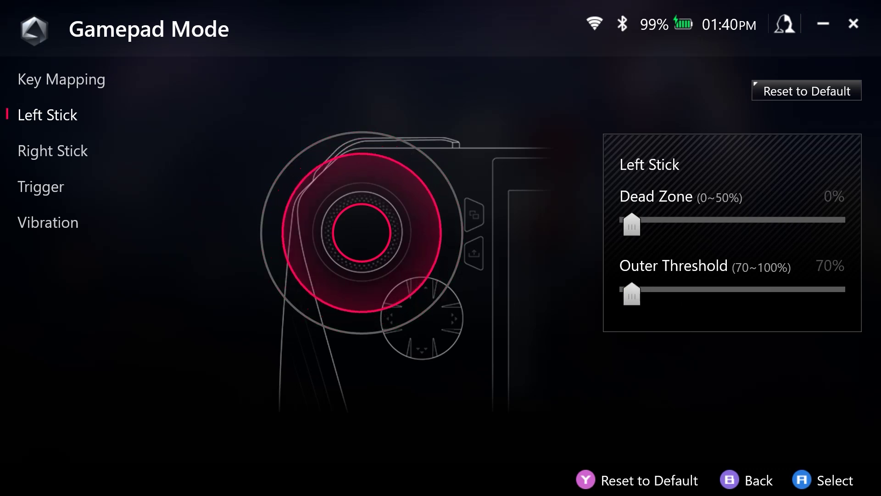
pyautogui.press('Right')
pyautogui.press('Right')
pyautogui.press('Right')
pyautogui.press('Right')
pyautogui.press('Left')
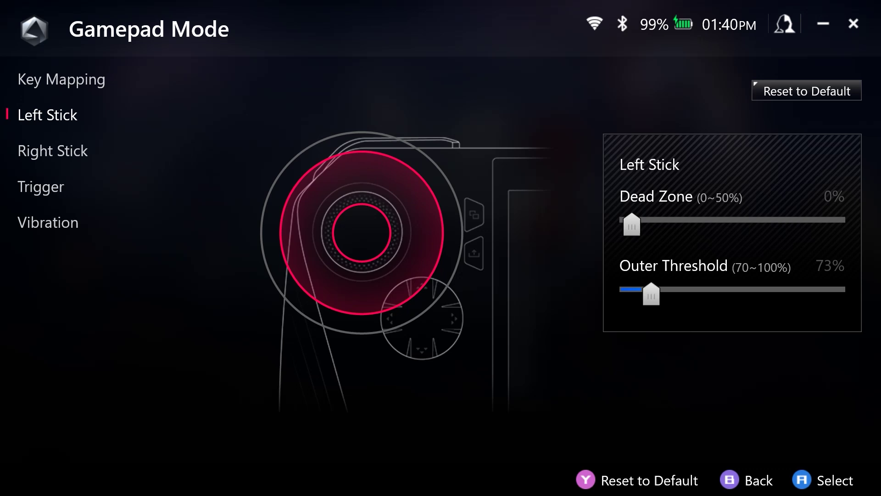
# Set the Left Stick's Outer Threshold back to 100%.
pyautogui.press('Right')
pyautogui.press('Right')
pyautogui.press('Right')
pyautogui.press('Right')
pyautogui.press('Right')
pyautogui.press('Right')
pyautogui.press('Right')
pyautogui.press('Right')
pyautogui.press('Right')
pyautogui.press('Right')
pyautogui.press('Right')
pyautogui.press('Right')
pyautogui.press('Right')
pyautogui.press('Right')
pyautogui.press('Right')
pyautogui.press('Right')
pyautogui.press('Right')
pyautogui.press('Right')
pyautogui.press('Right')
pyautogui.press('Right')
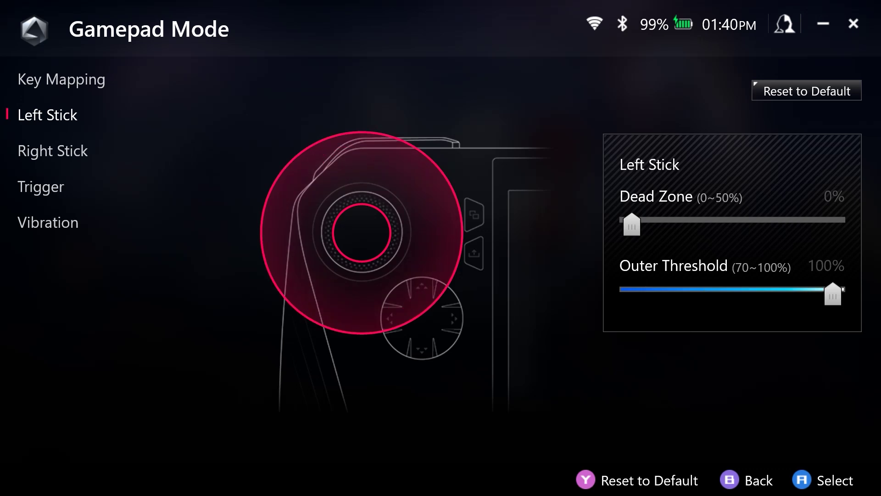
# Try the Left Trigger's range at 0–1% and the Right Trigger's at 0–2%, and return both to 0–100%.
pyautogui.click(53, 150)
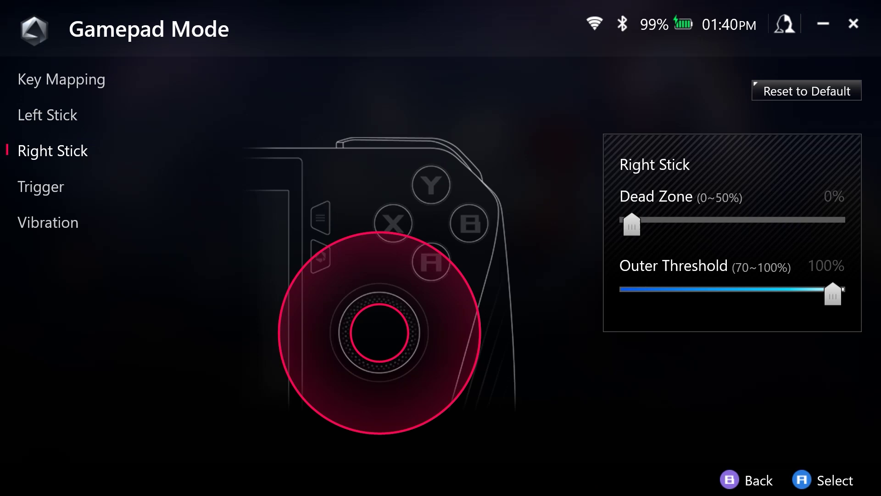
pyautogui.press('Down')
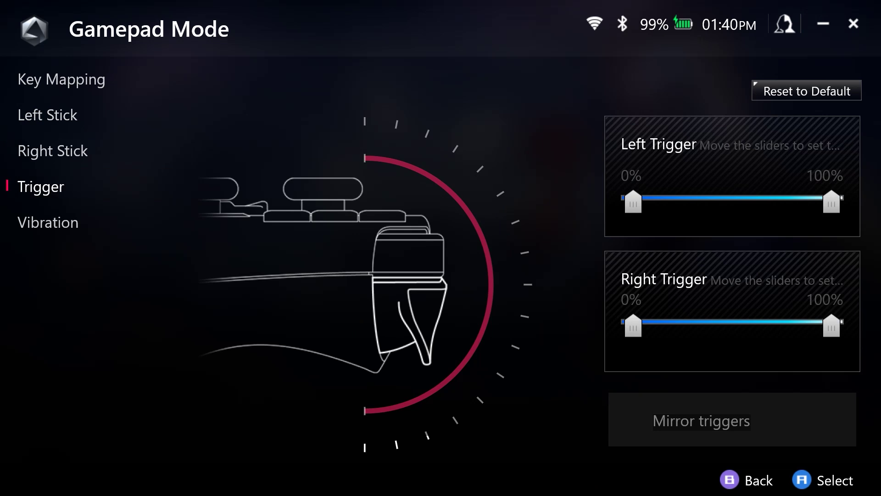
pyautogui.moveTo(832, 202); pyautogui.dragTo(635, 202)
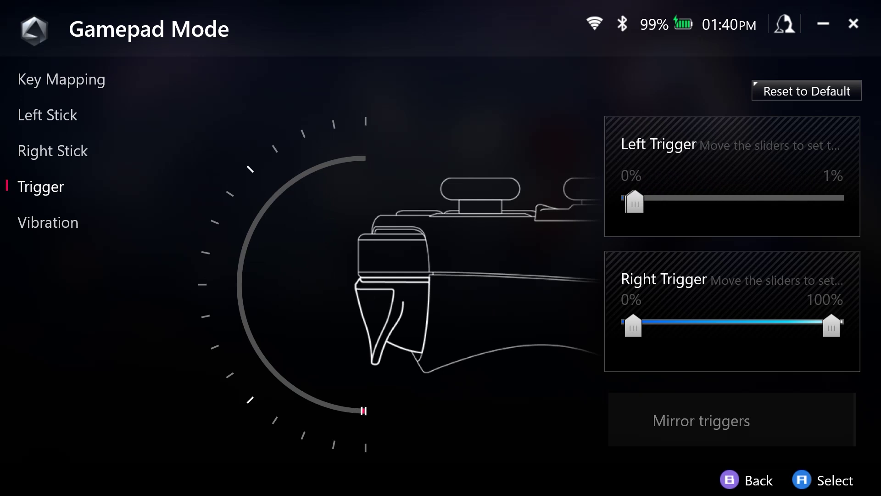
pyautogui.moveTo(832, 326); pyautogui.dragTo(643, 326)
pyautogui.press('Left')
pyautogui.press('Left')
pyautogui.press('Left')
pyautogui.press('Down')
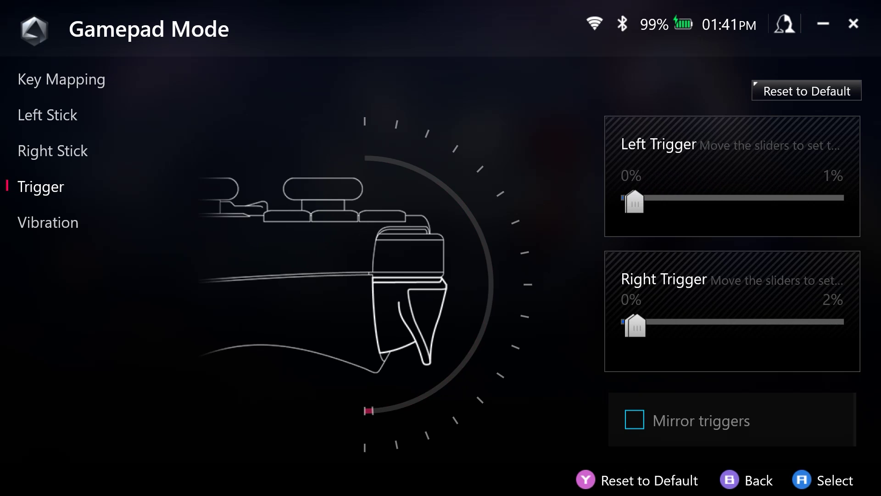
pyautogui.press('Return')
pyautogui.moveTo(636, 326); pyautogui.dragTo(832, 326)
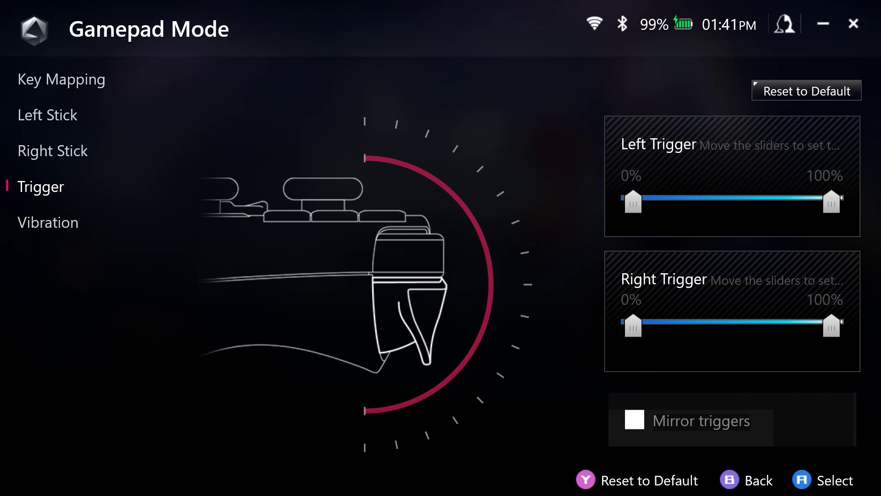
# Try the Left Side Vibration intensity at 0% and return it to 100%.
pyautogui.click(48, 223)
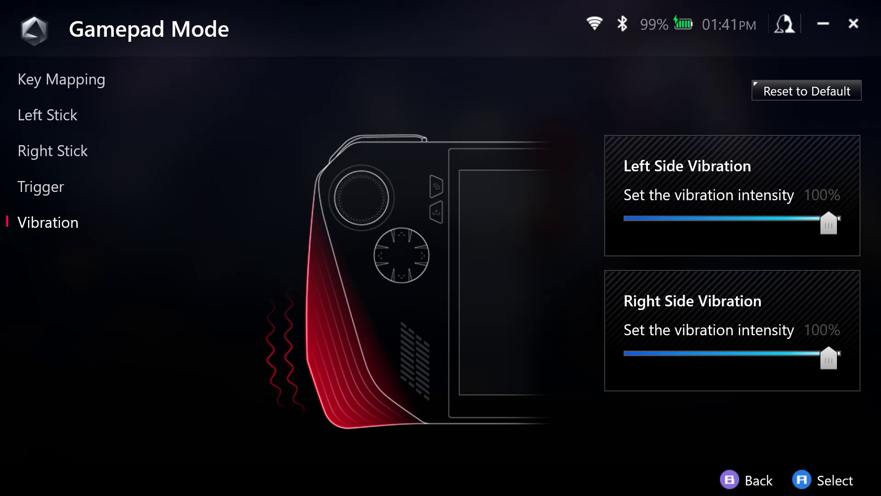
pyautogui.moveTo(829, 223); pyautogui.dragTo(636, 224)
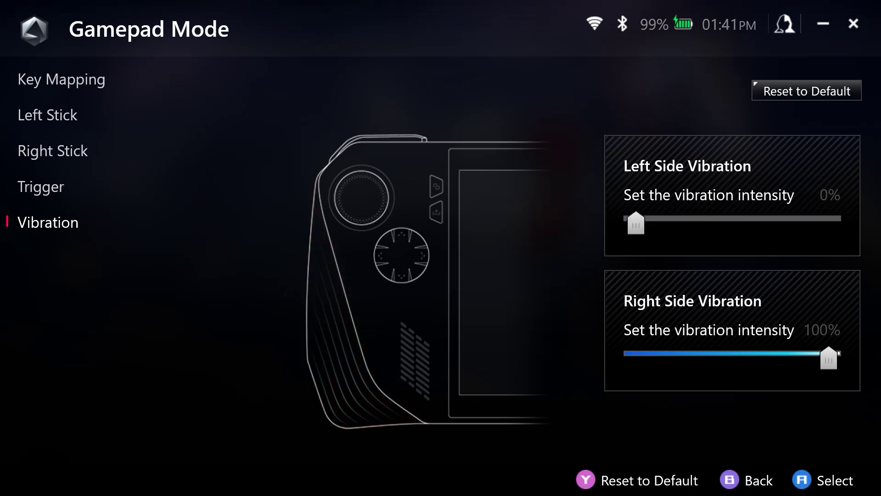
pyautogui.press('Right')
pyautogui.press('Right')
pyautogui.press('Right')
pyautogui.press('Right')
pyautogui.press('Right')
pyautogui.press('Right')
pyautogui.press('Right')
pyautogui.press('Right')
pyautogui.press('Right')
pyautogui.press('Right')
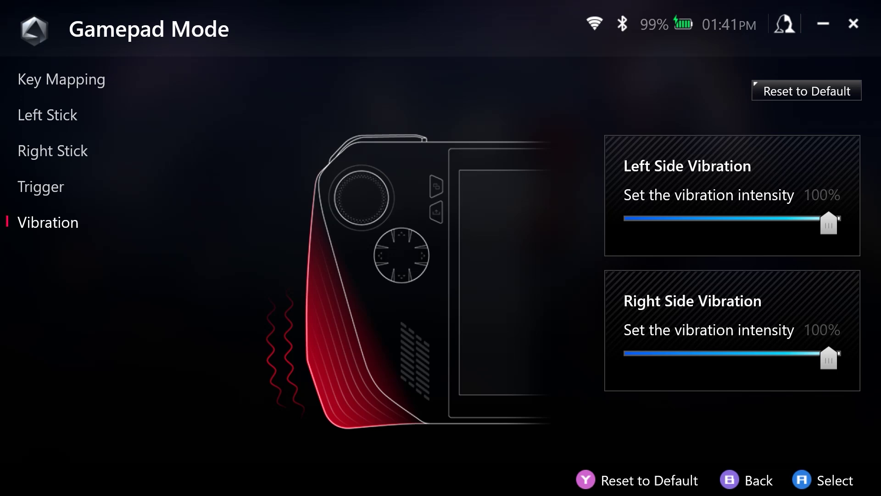
# Leave the control mode settings and open Diablo IV's game profile from the Game Library.
pyautogui.press('Escape')
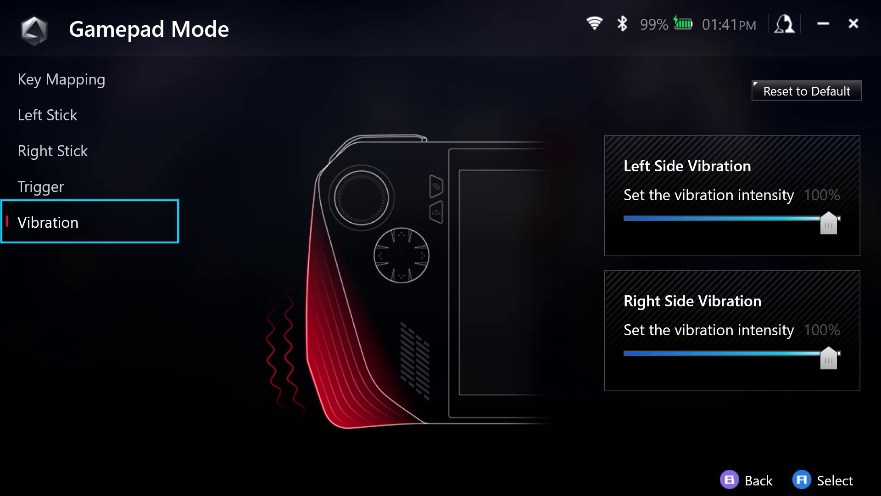
pyautogui.press('Escape')
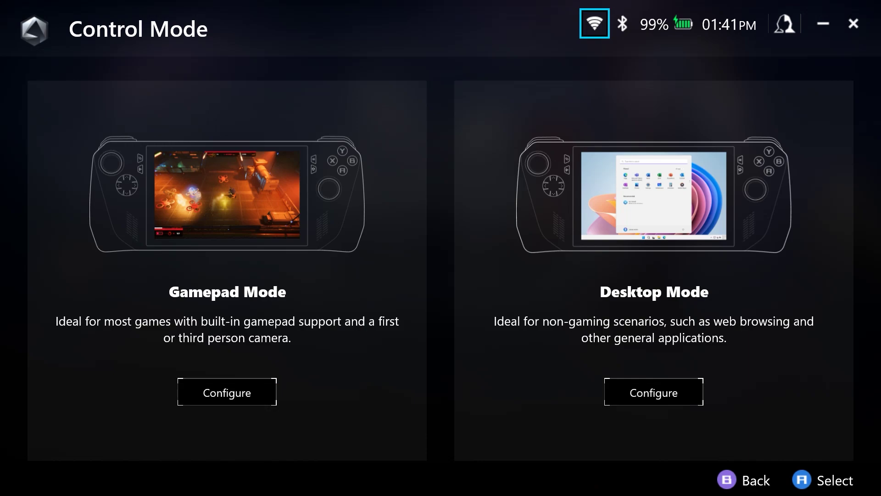
pyautogui.press('Escape')
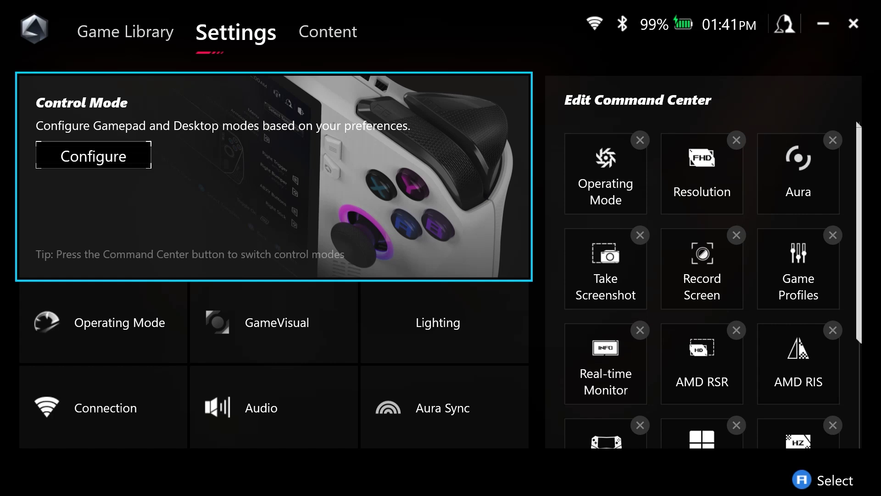
pyautogui.hotkey('ctrl', 'shift', 'Tab')
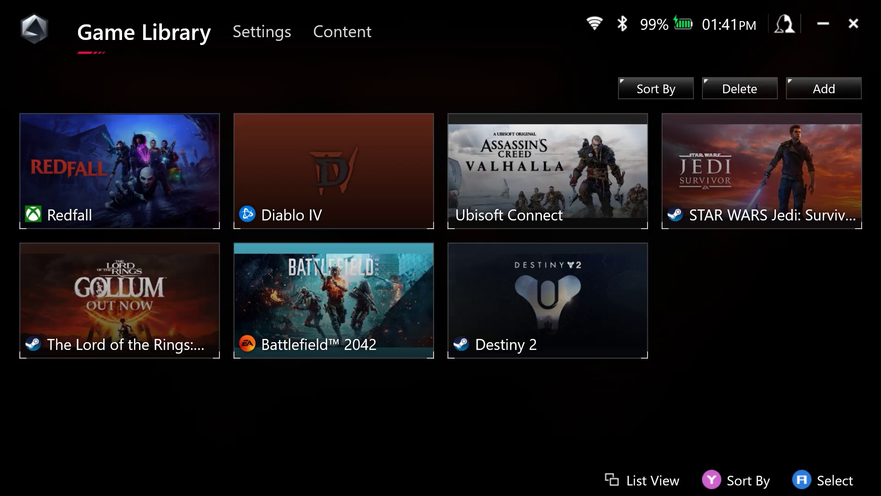
pyautogui.click(334, 171)
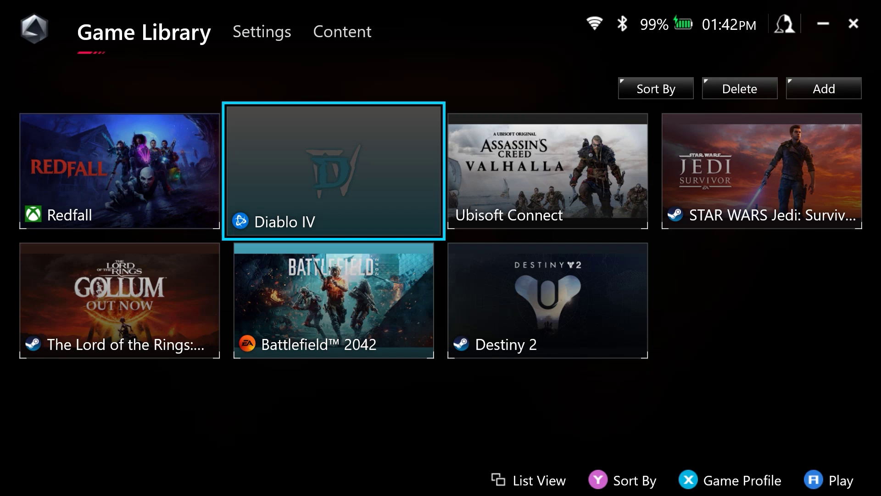
pyautogui.press('x')
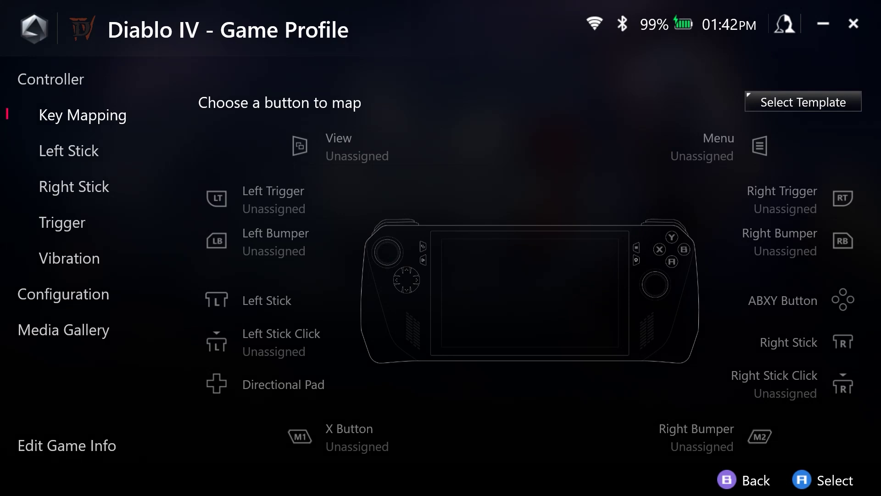
# Examine the M1 button assignment and the stick, trigger and vibration settings in the Diablo IV profile.
pyautogui.click(300, 436)
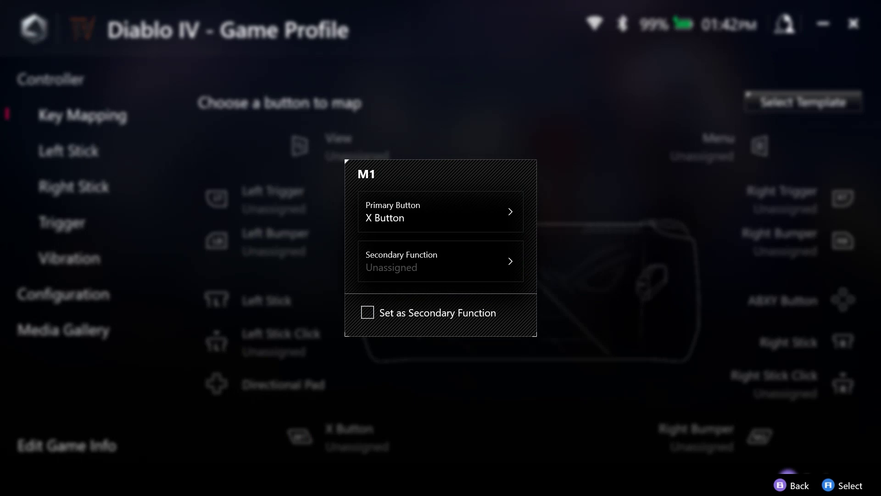
pyautogui.press('Escape')
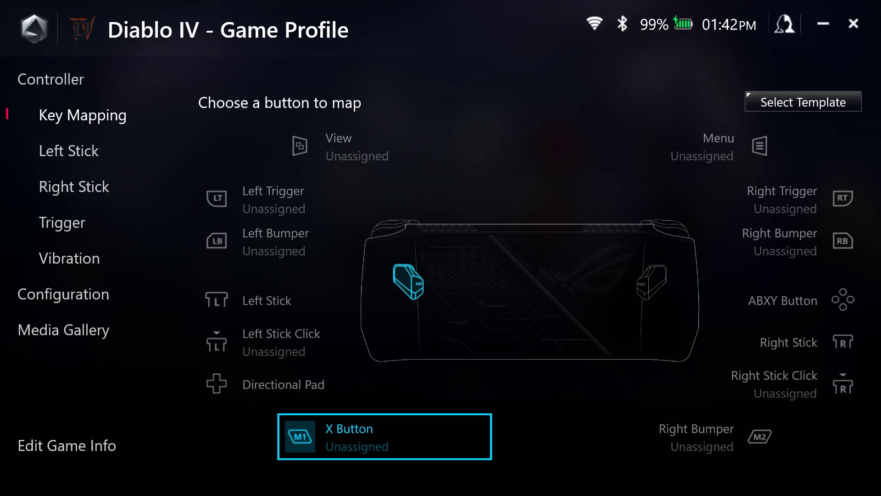
pyautogui.click(69, 151)
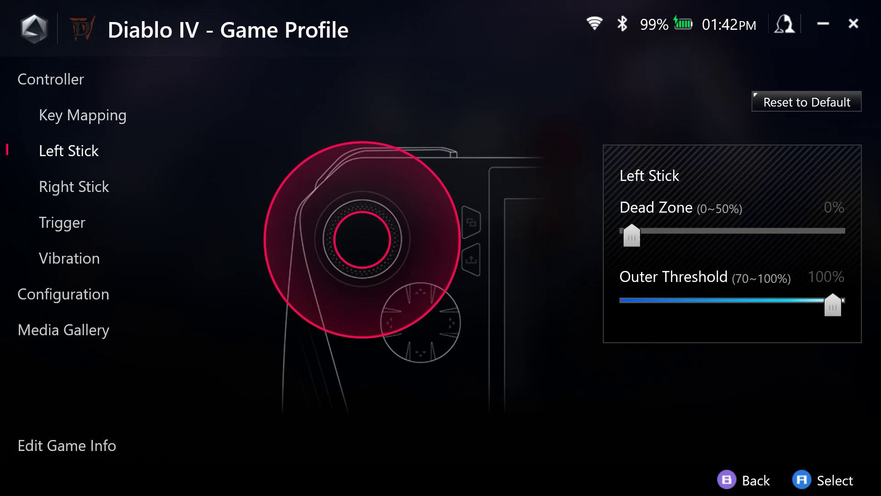
pyautogui.press('Down')
pyautogui.press('Return')
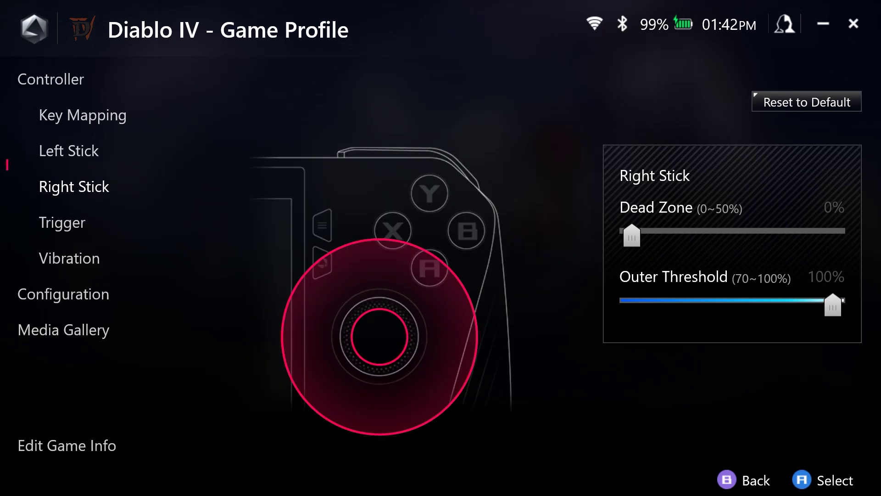
pyautogui.press('Down')
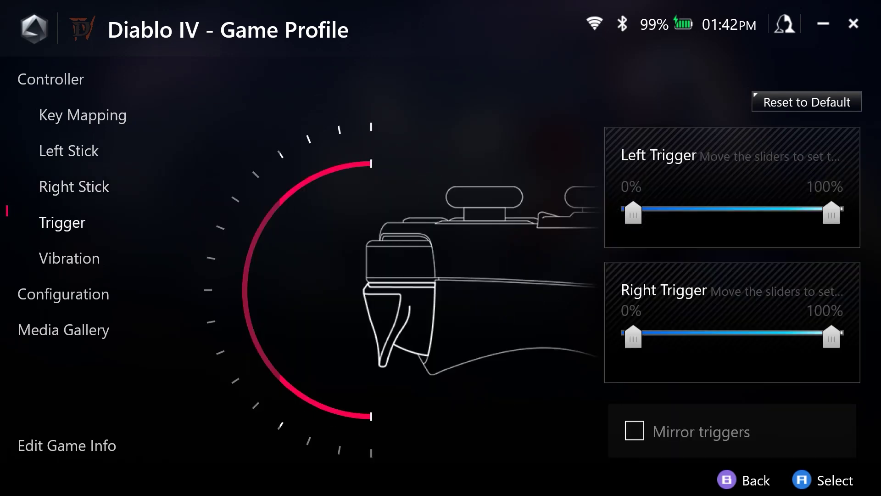
pyautogui.press('Down')
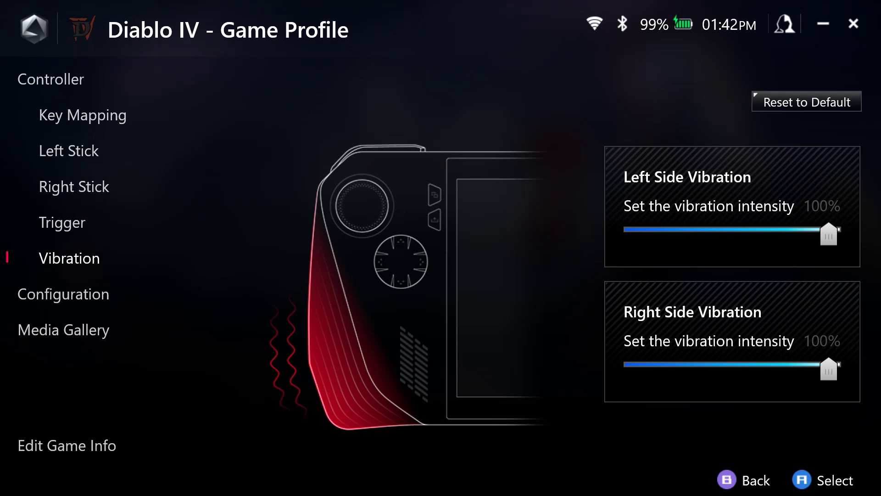
pyautogui.click(83, 116)
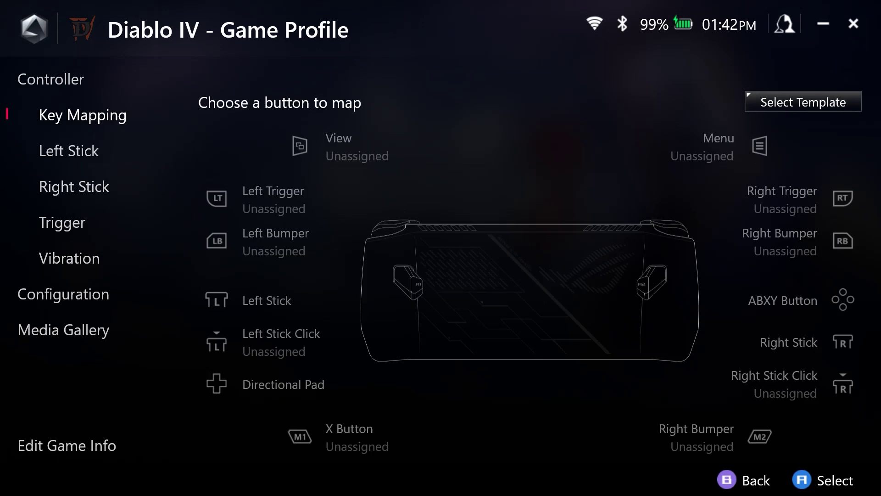
# Reopen the Diablo IV profile, browse its key mapping templates, and cancel after selecting the ArcRunner template.
pyautogui.press('Escape')
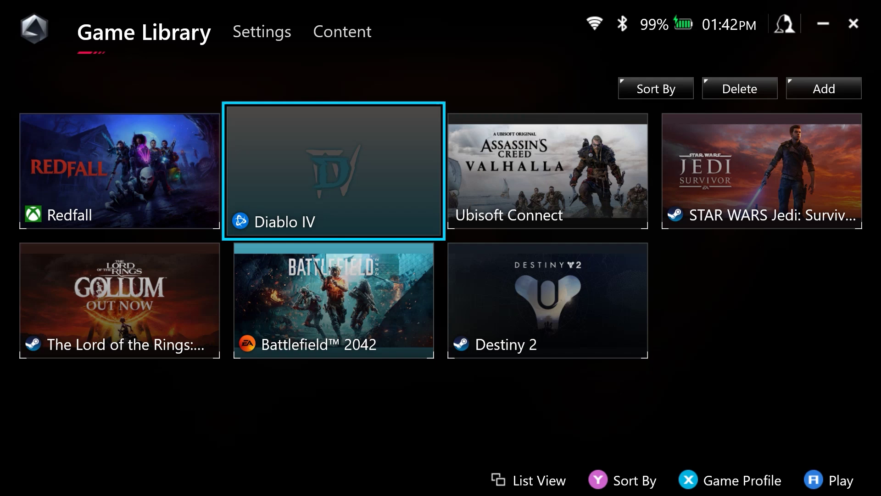
pyautogui.press('x')
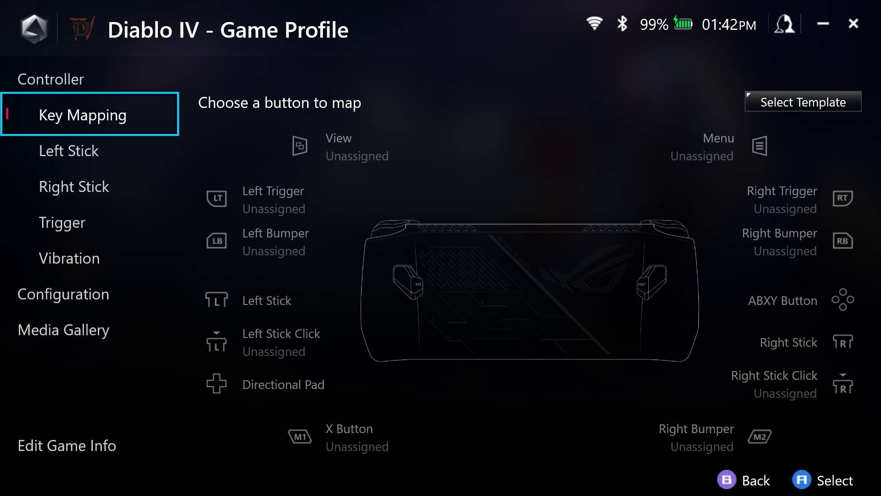
pyautogui.click(803, 102)
pyautogui.click(799, 102)
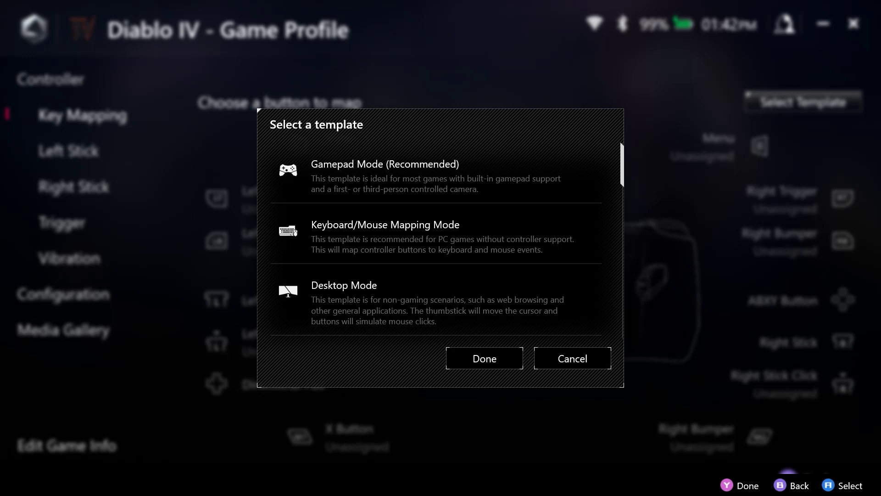
pyautogui.scroll(-3, 447, 240)
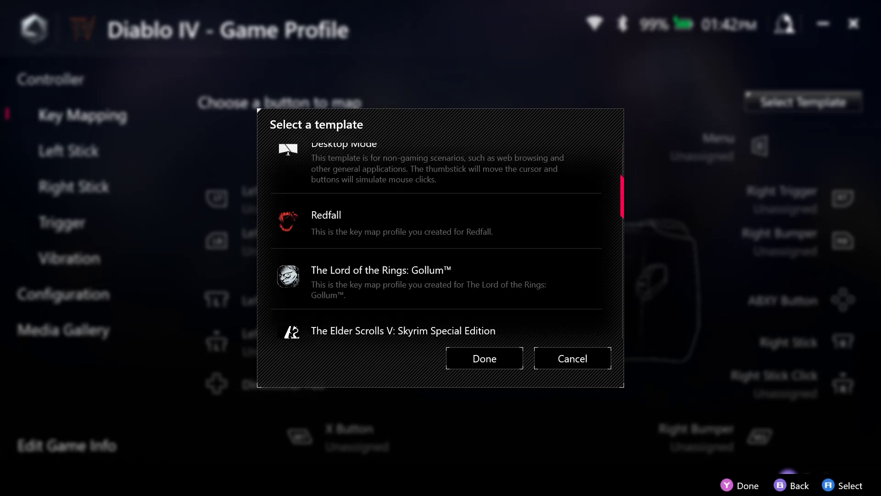
pyautogui.scroll(-5, 447, 241)
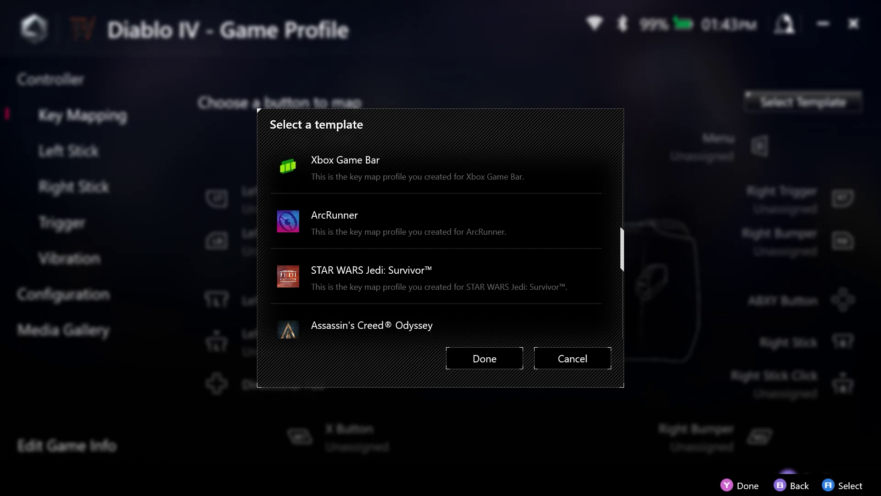
pyautogui.click(436, 222)
pyautogui.click(572, 358)
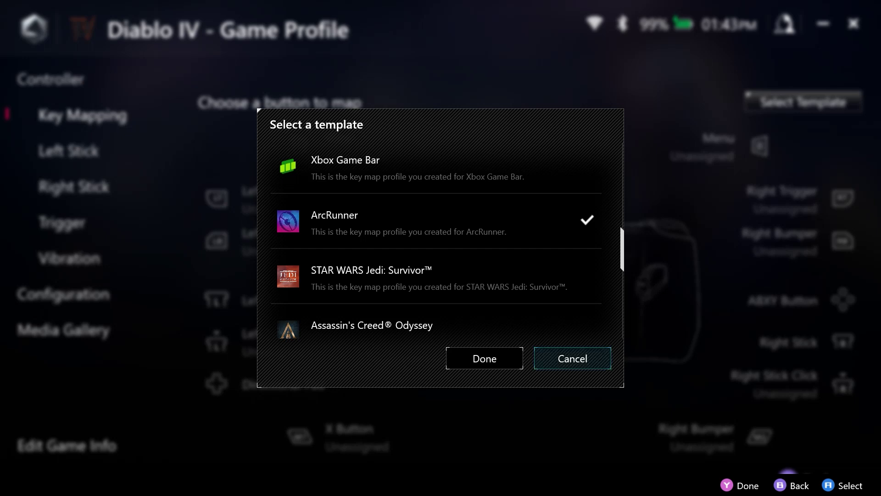
pyautogui.click(573, 358)
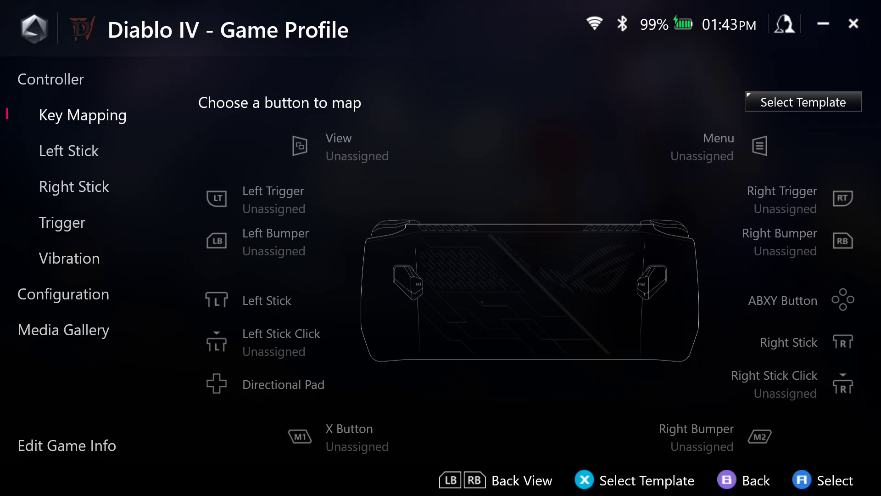
# Switch from the game profile to the Windows desktop.
pyautogui.press('super+d')
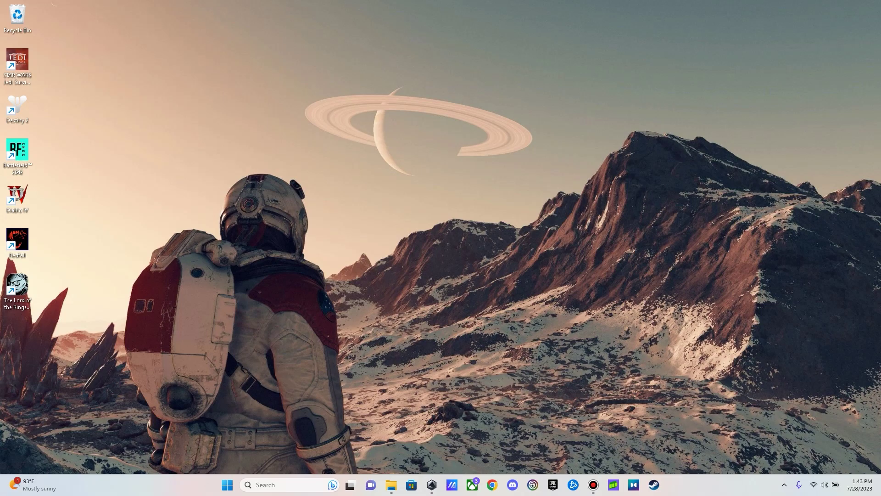